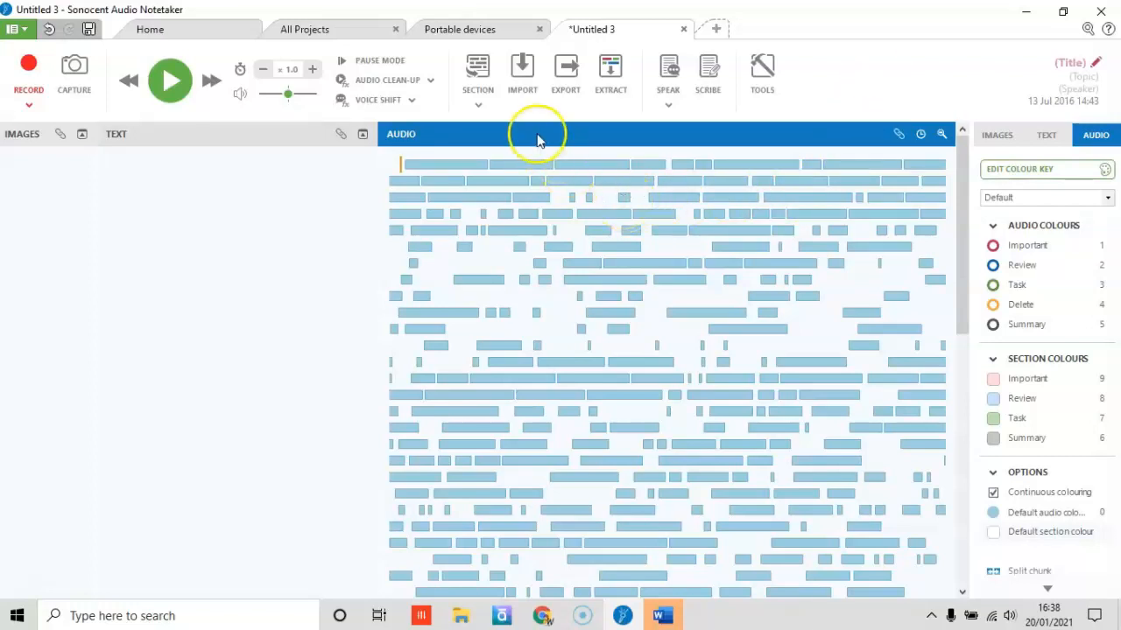
- Import the slides from Time Travel for Beginners (PDF) in the Demo Files folder inside Audio Notetaker Recordings
click(528, 88)
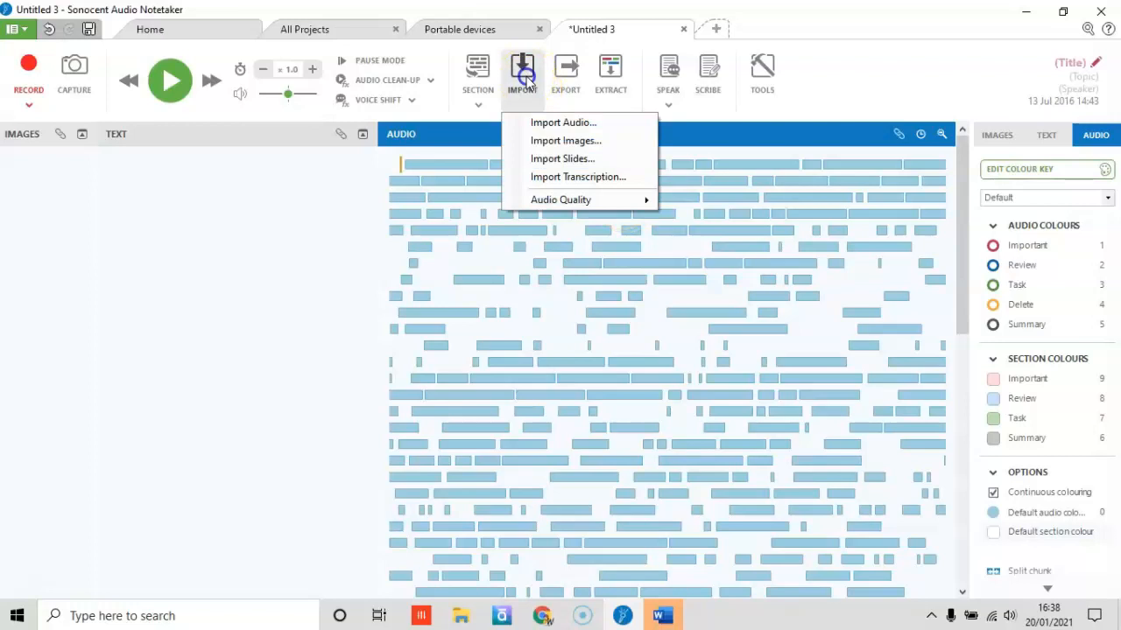
click(542, 160)
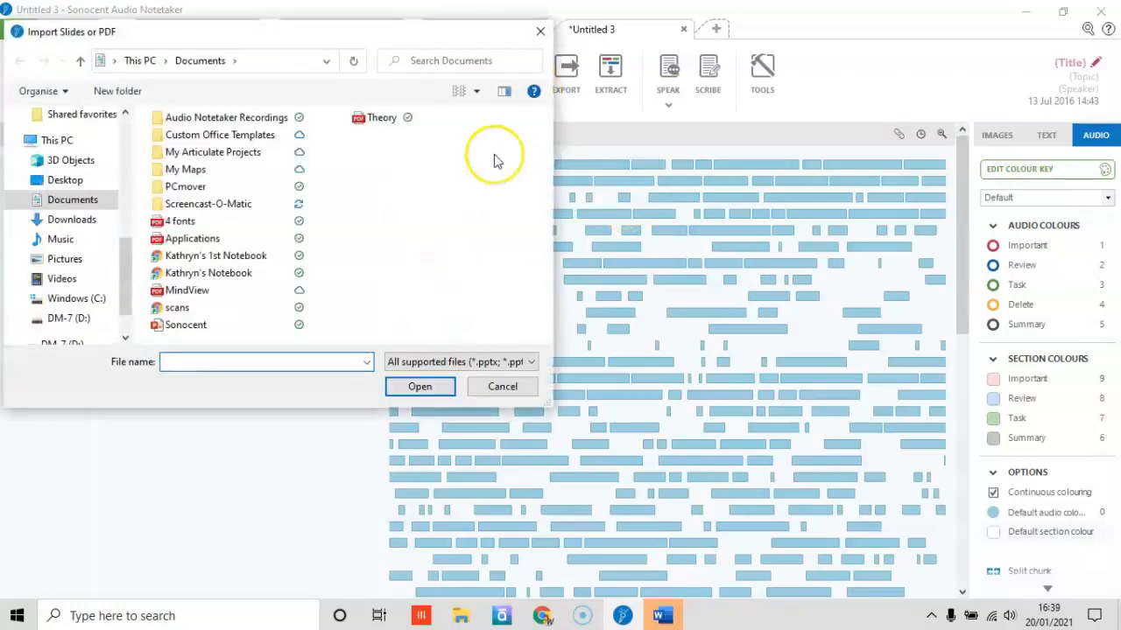
double_click(236, 117)
double_click(233, 137)
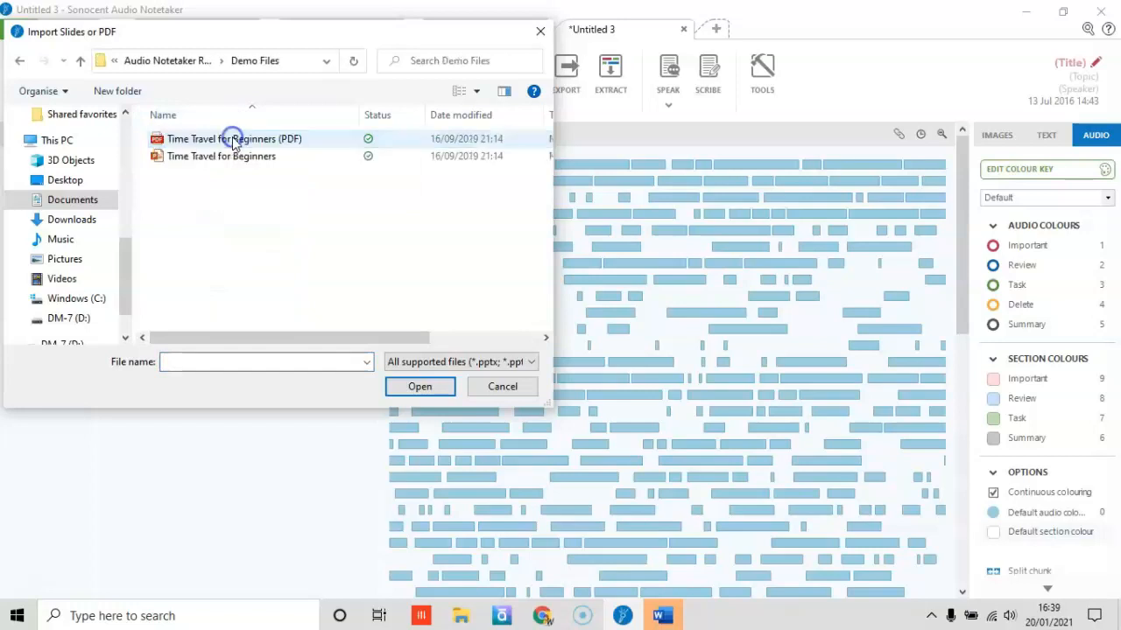
click(233, 140)
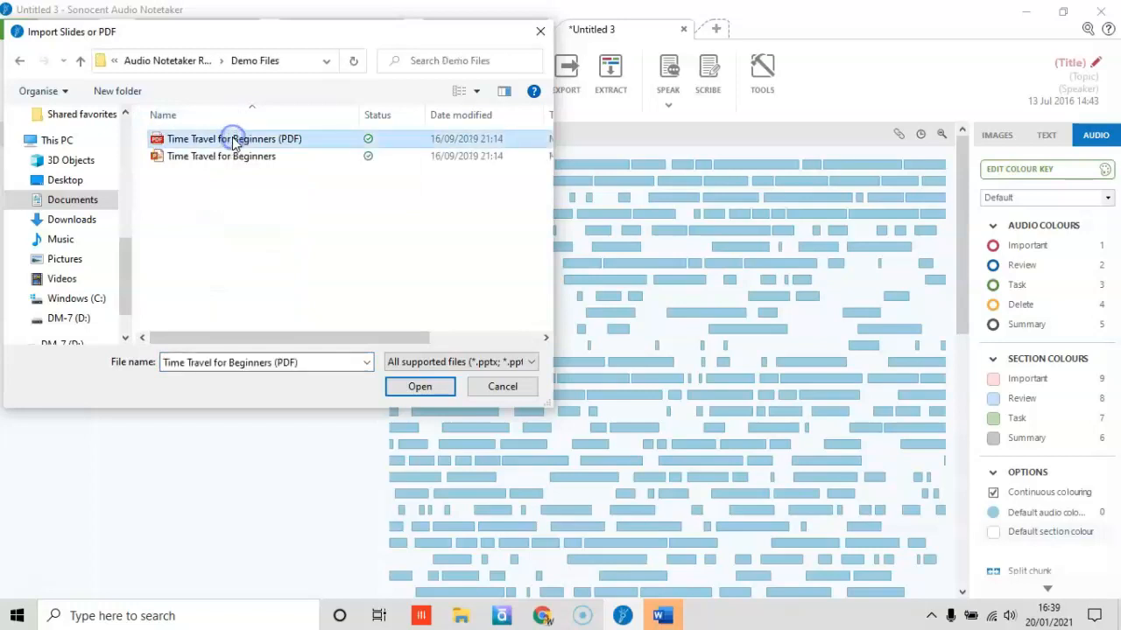
click(412, 386)
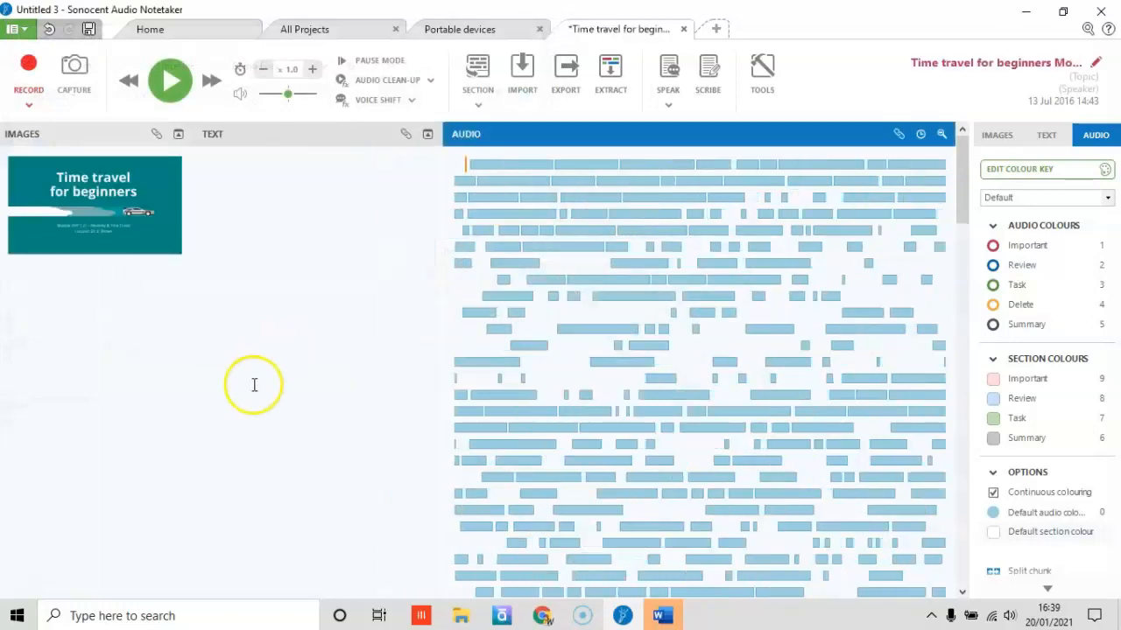
scroll(257, 341, down, 5)
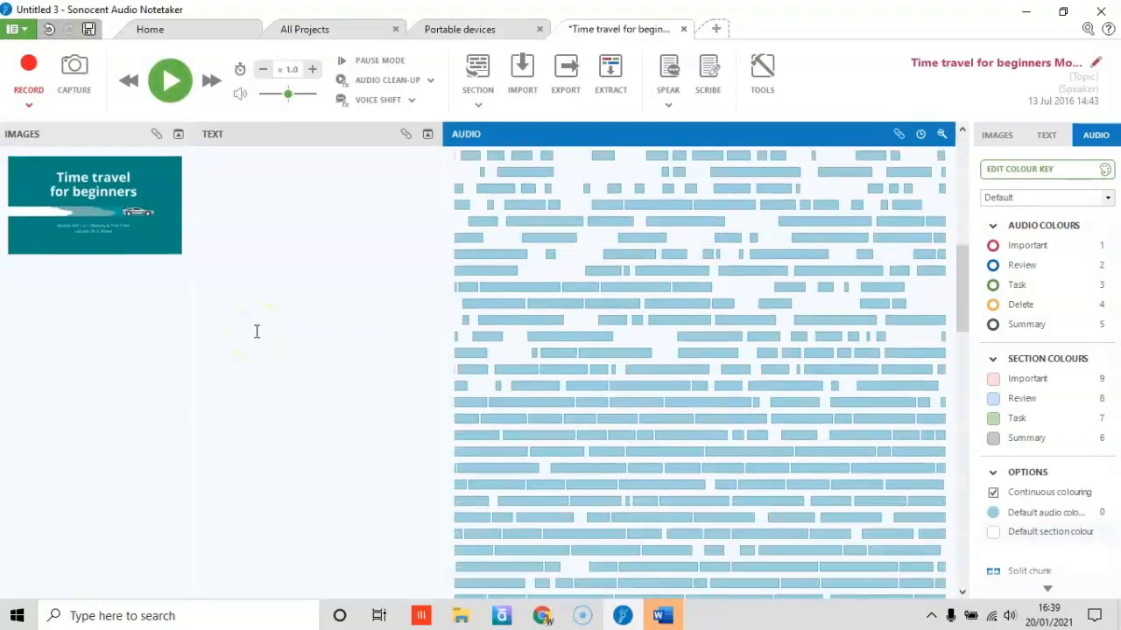
scroll(256, 331, down, 5)
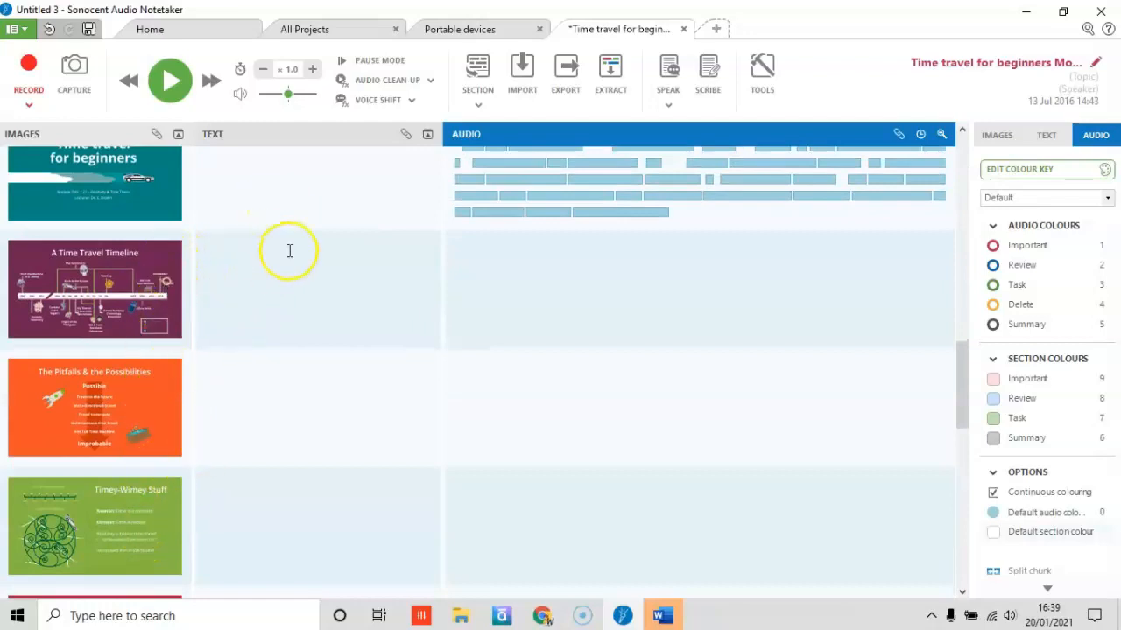
scroll(289, 250, up, 5)
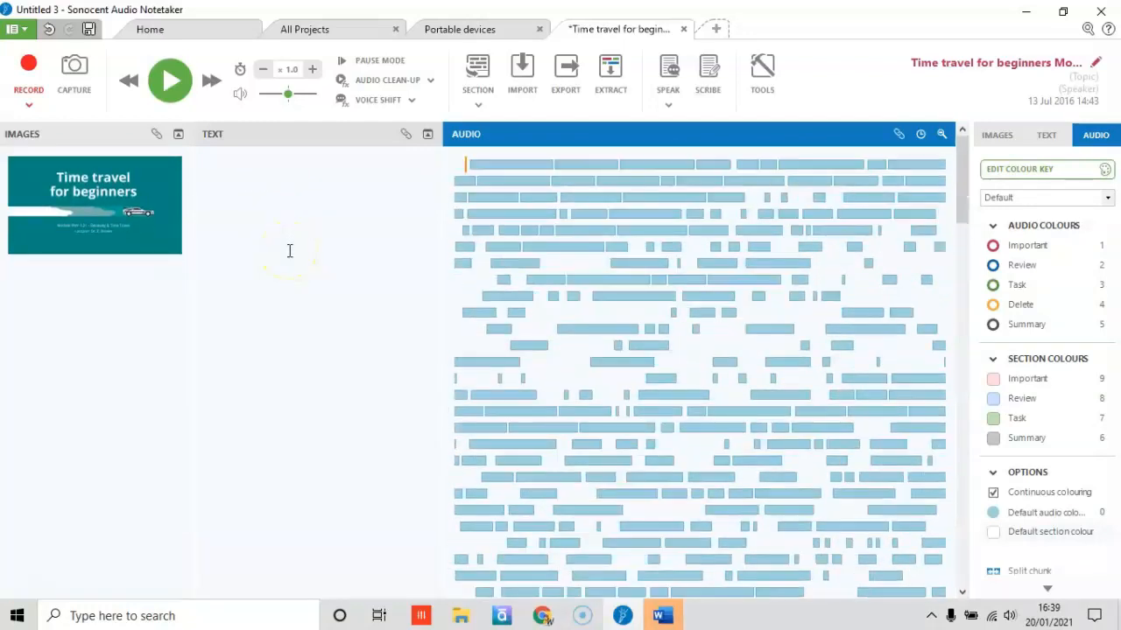
- Play the recording and insert section breaks during playback to start the audio for A Time Travel Timeline and The Pitfalls & the Possibilities
click(174, 85)
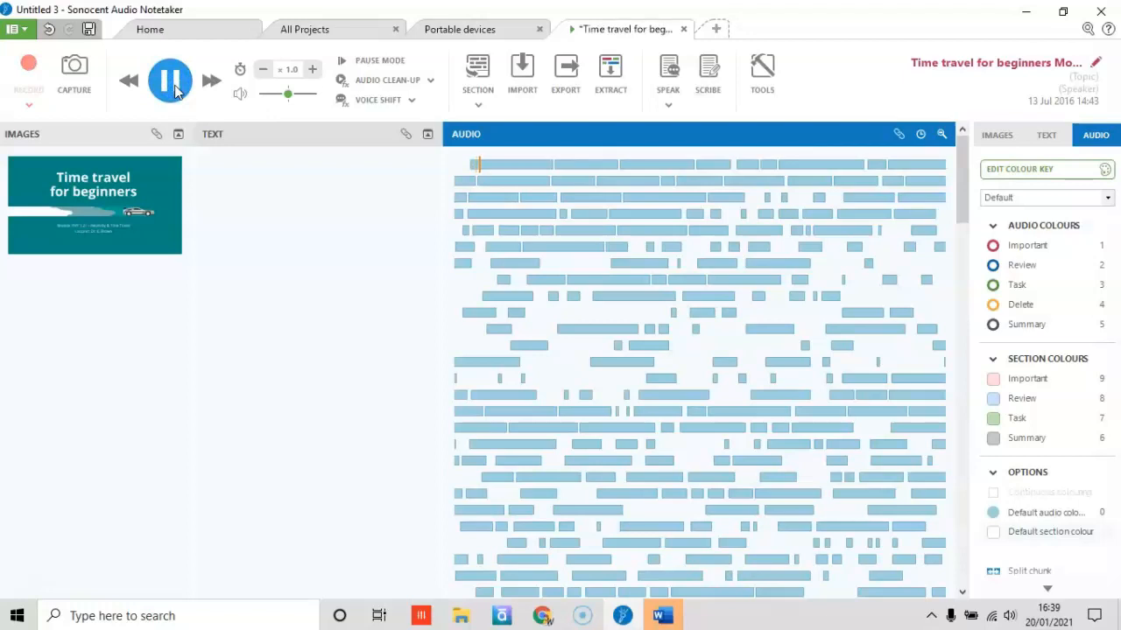
click(174, 85)
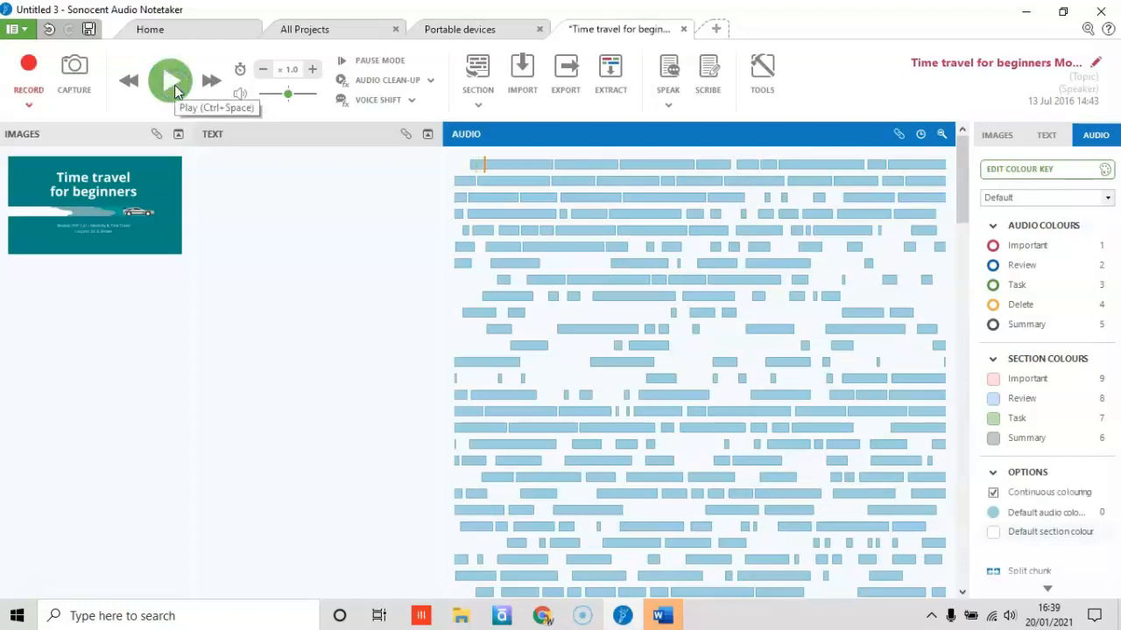
click(174, 85)
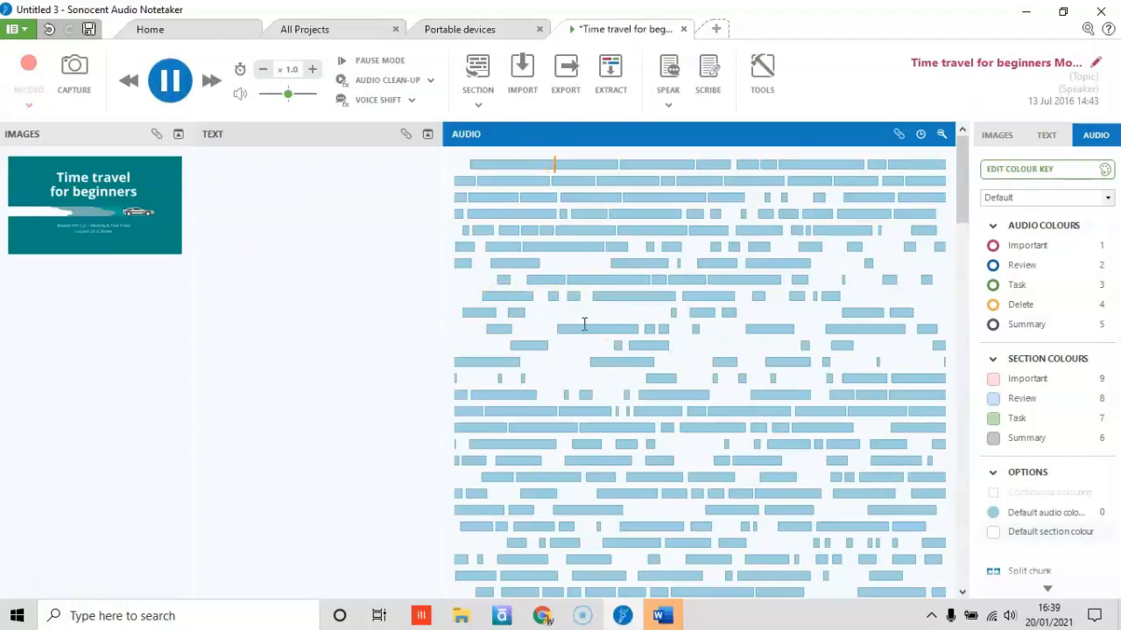
key(Return)
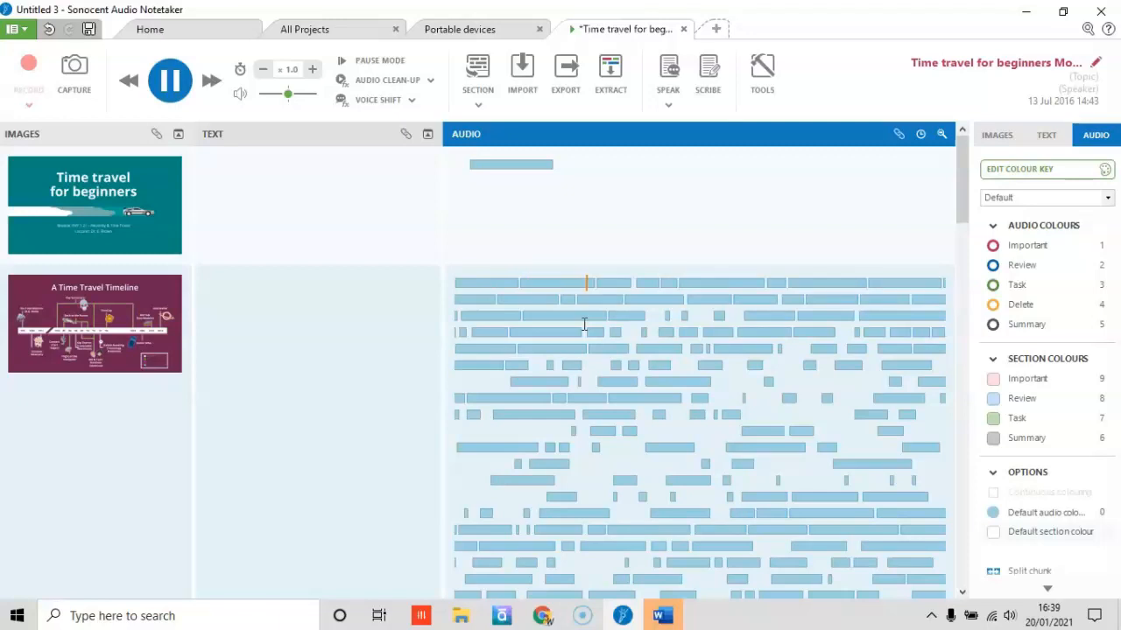
key(Return)
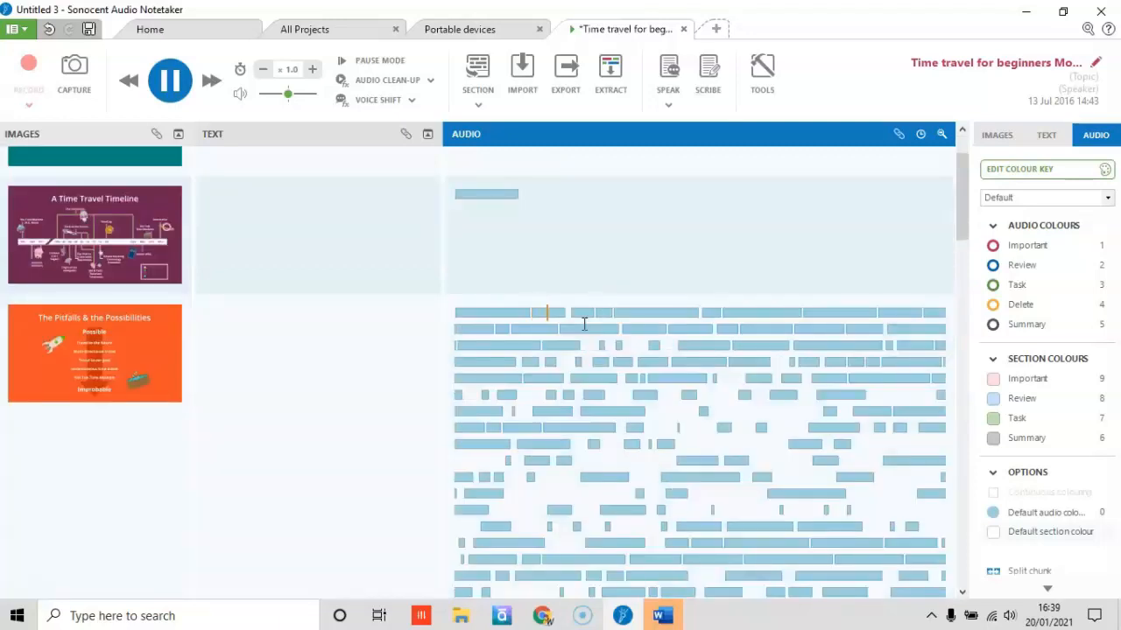
- Insert section breaks during playback for the Timey-Wimey Stuff and Time Warp Again slides, then pause the audio
click(480, 68)
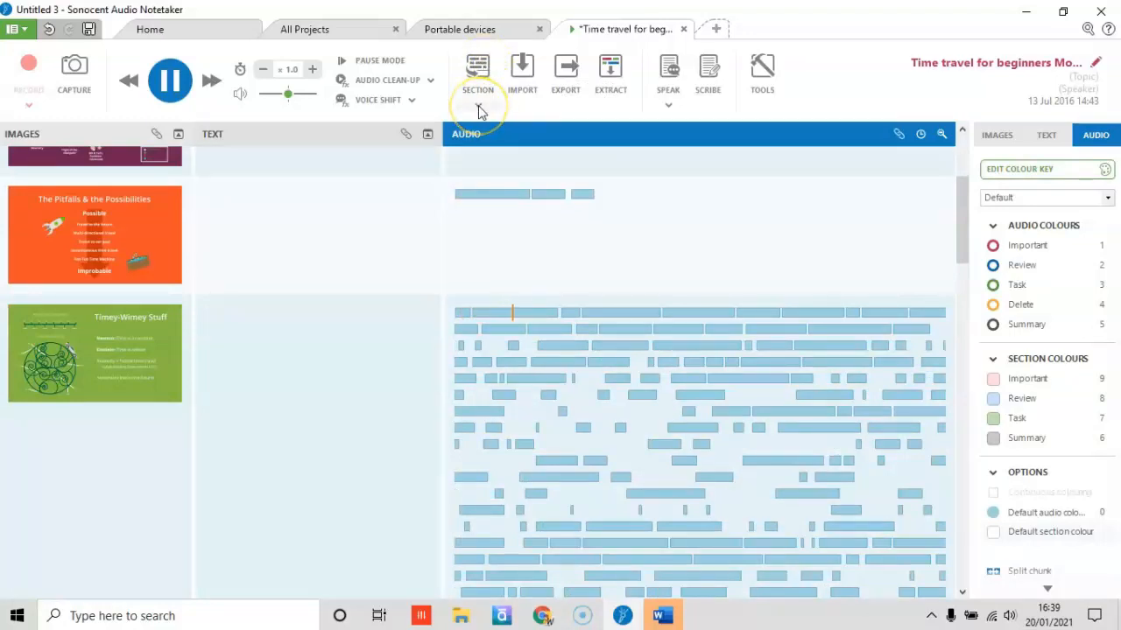
click(478, 107)
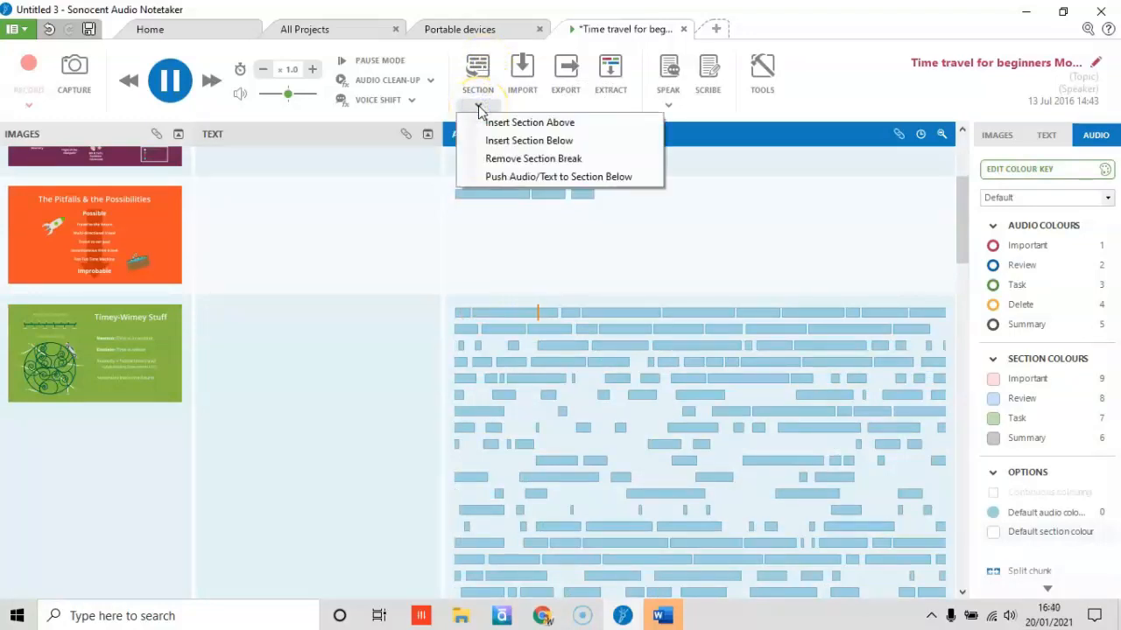
click(815, 63)
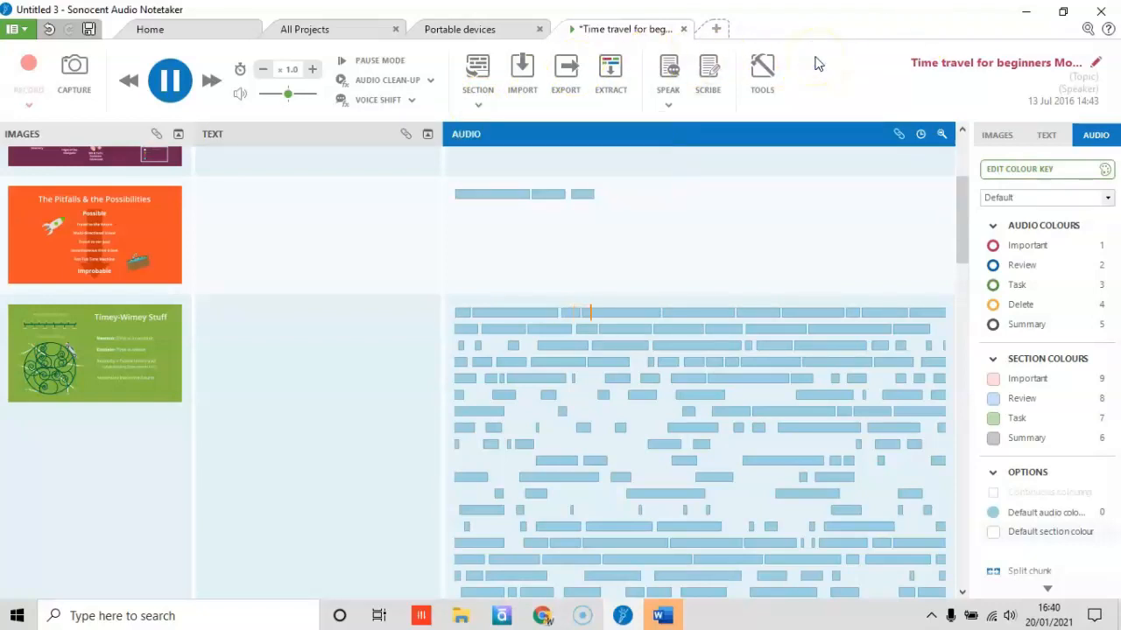
click(474, 70)
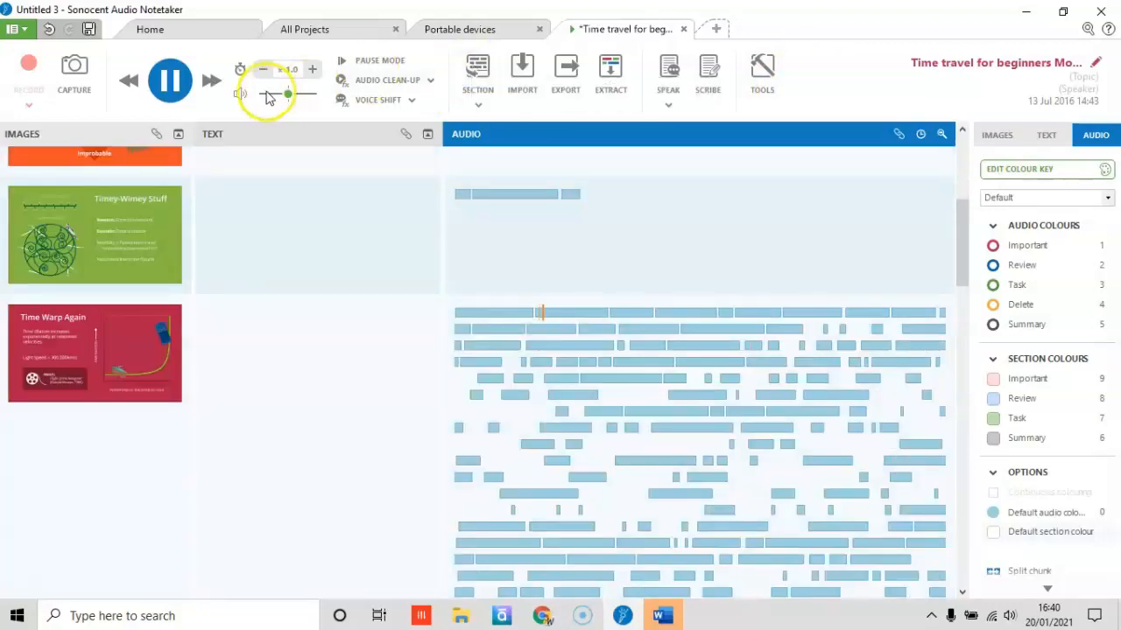
click(171, 81)
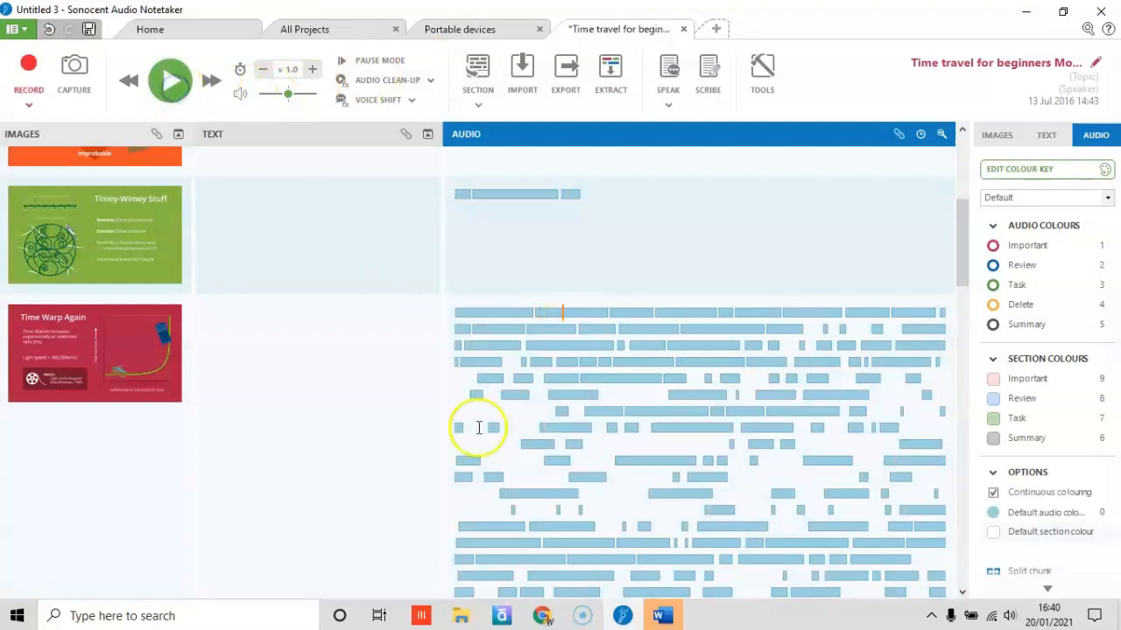
- Review how the audio chunks are divided among the slide sections across the project
scroll(454, 408, up, 3)
scroll(455, 409, up, 3)
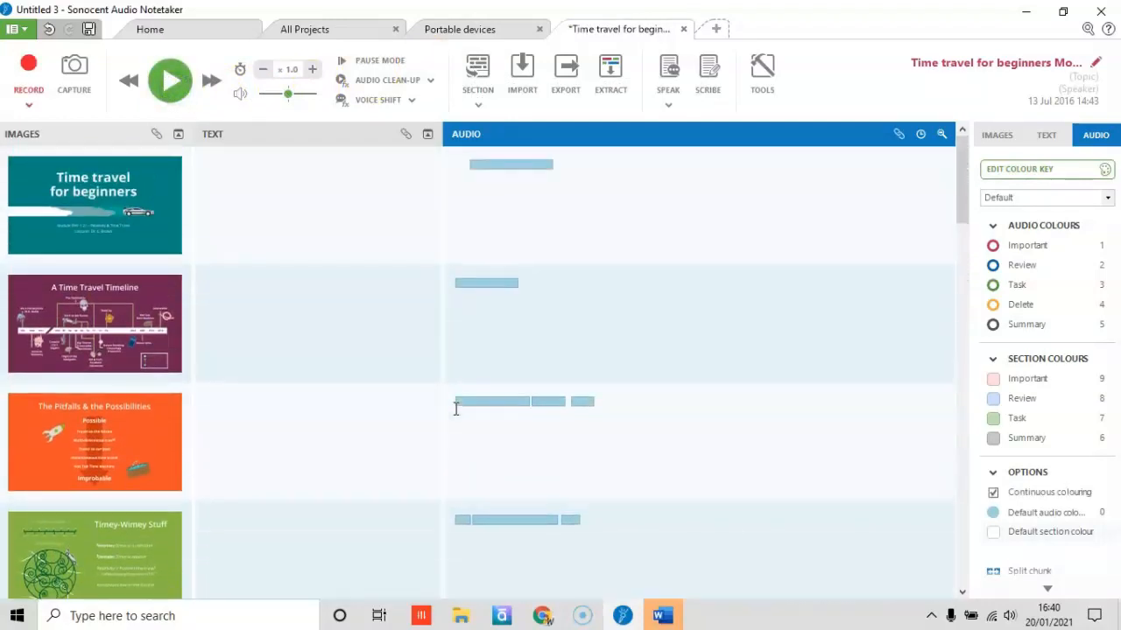
scroll(455, 408, down, 2)
scroll(455, 409, up, 1)
scroll(456, 409, down, 3)
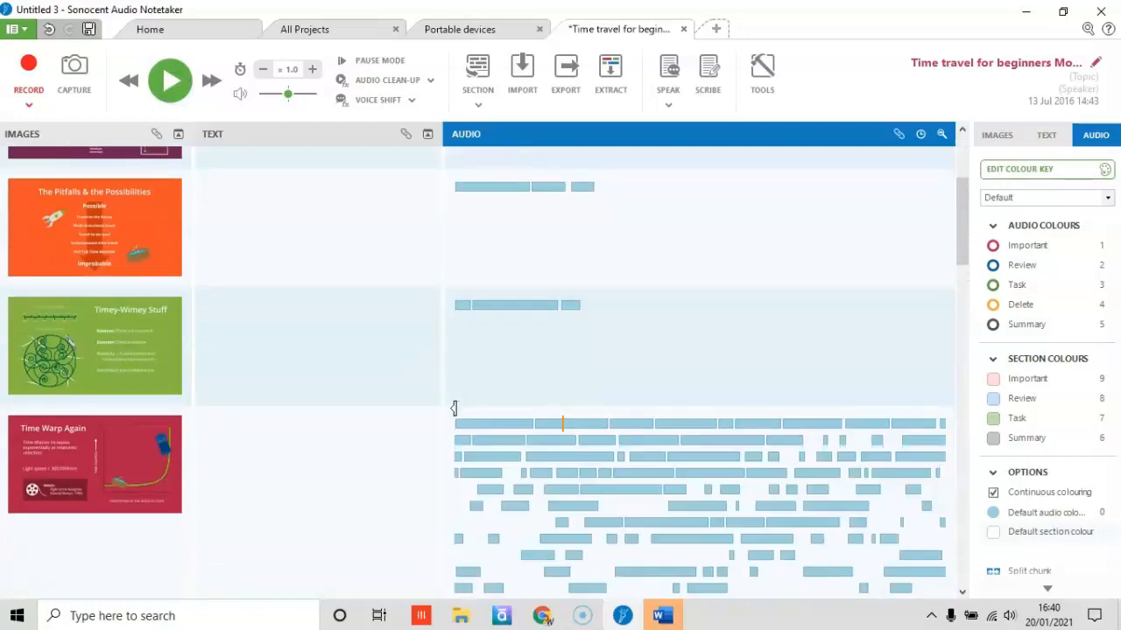
scroll(525, 501, down, 4)
scroll(530, 504, down, 1)
scroll(530, 505, up, 8)
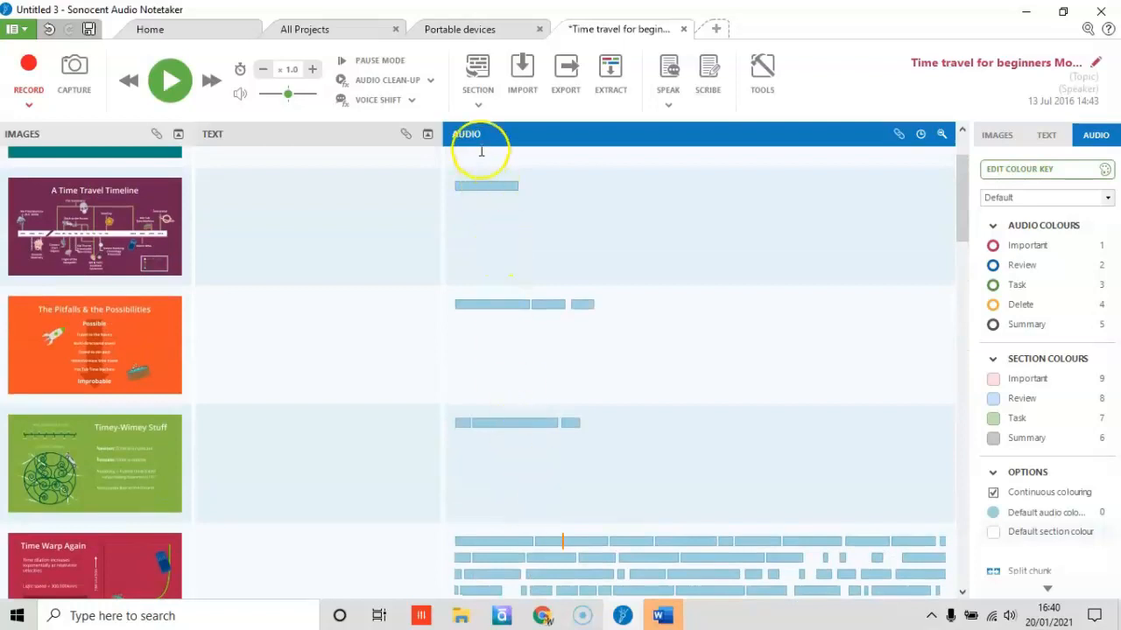
- Try to remove the section break before the audio of the Timey-Wimey Stuff slide
click(479, 106)
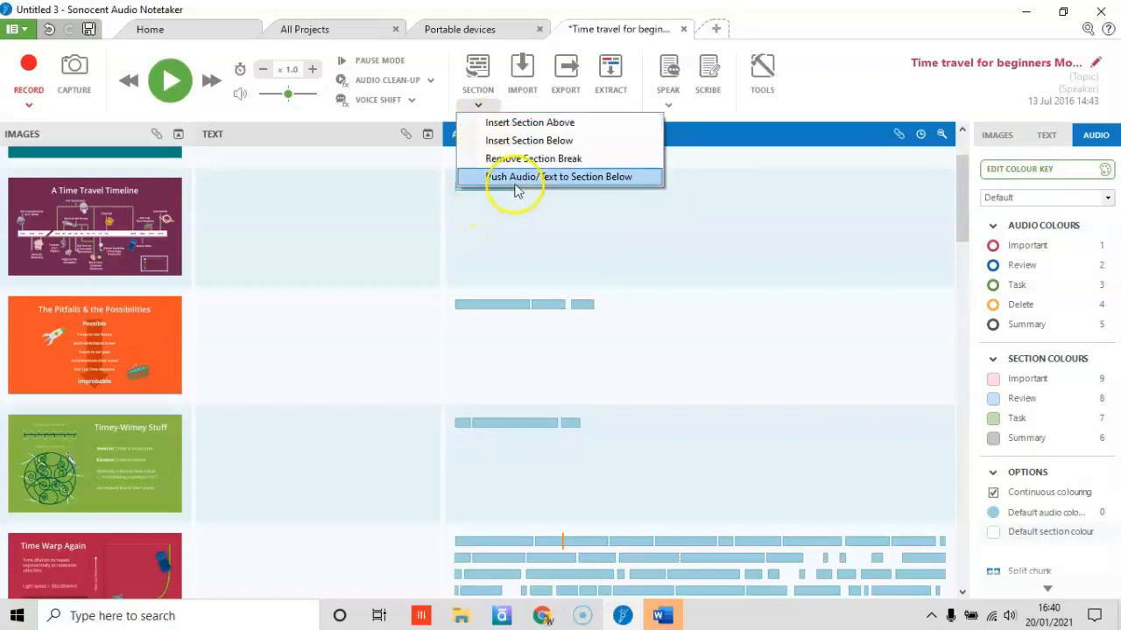
click(453, 422)
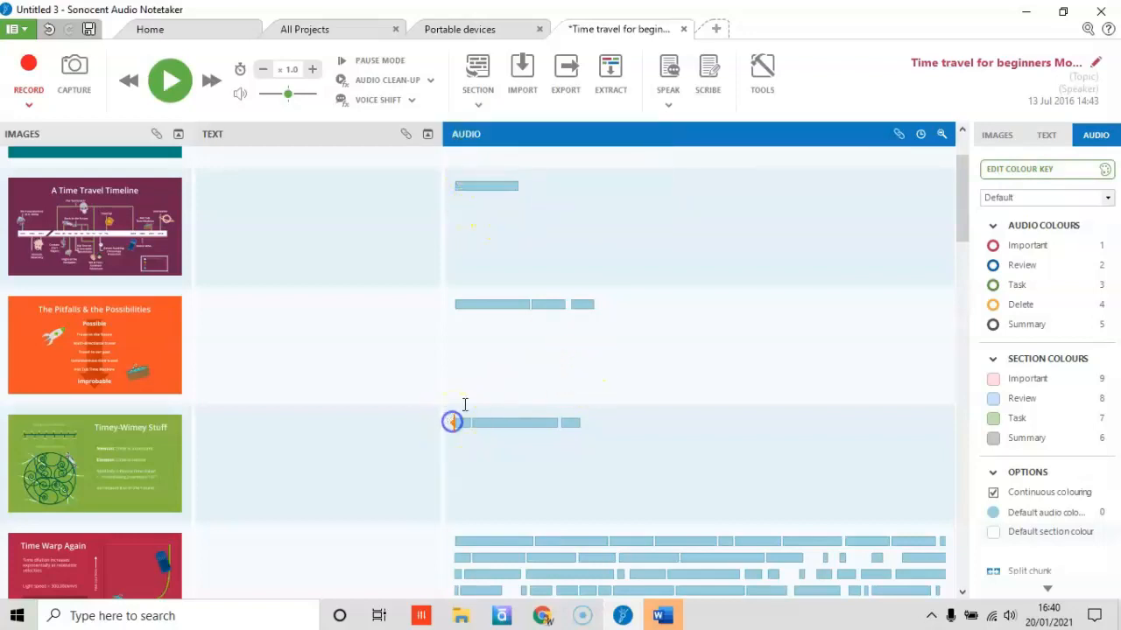
click(478, 106)
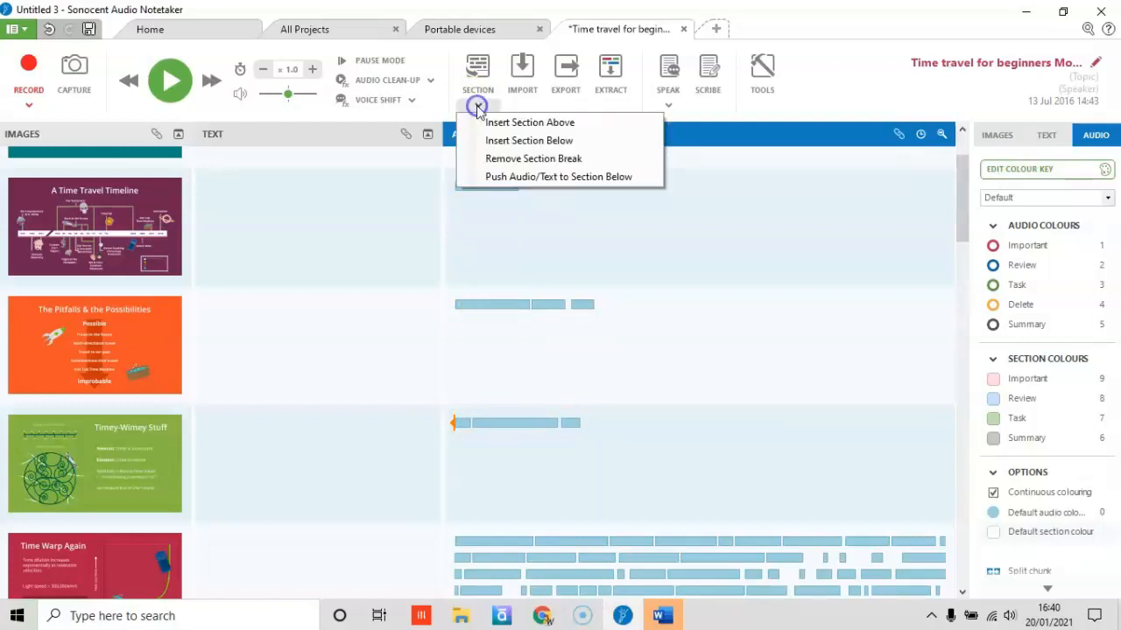
click(482, 159)
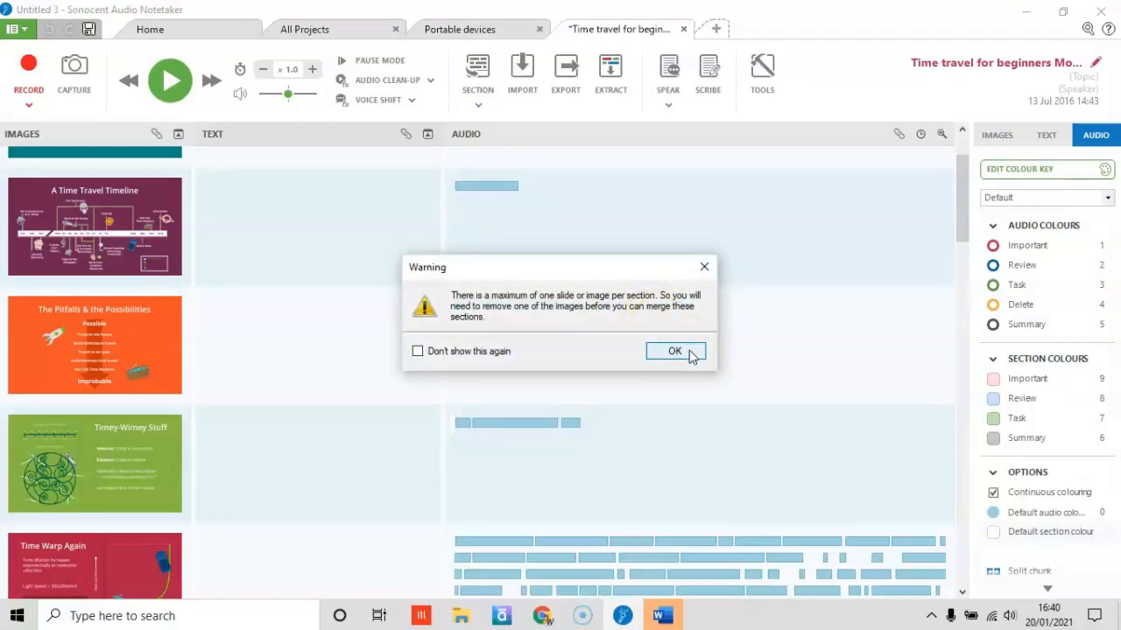
click(663, 355)
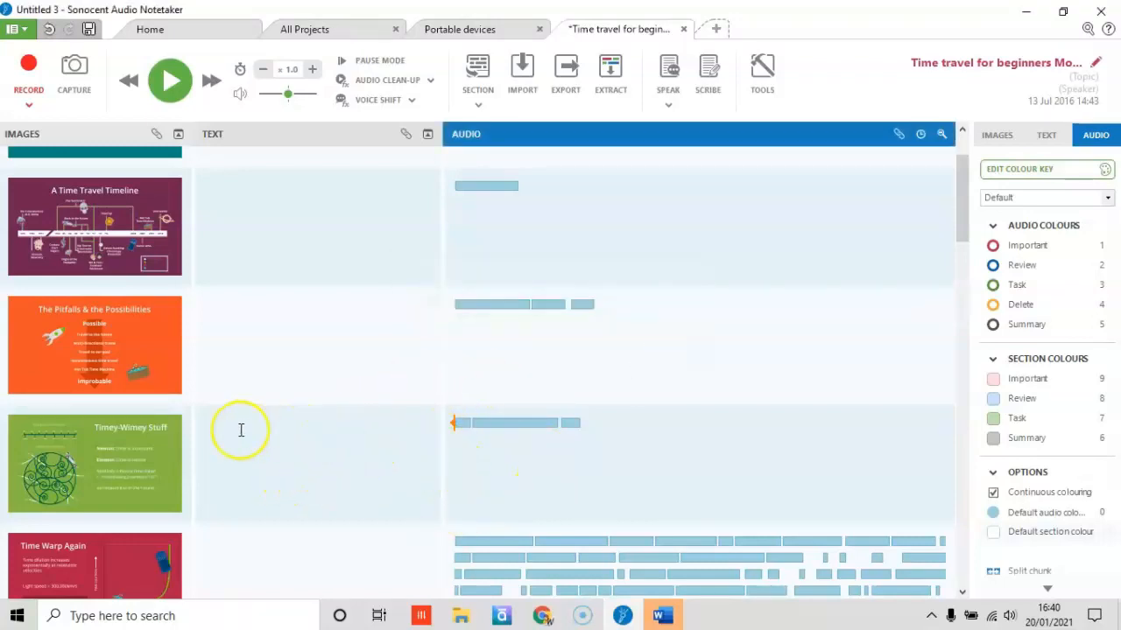
- Insert a section break before the Timey-Wimey Stuff slide image, then remove the break before its separated audio to merge it into The Pitfalls & the Possibilities
click(186, 429)
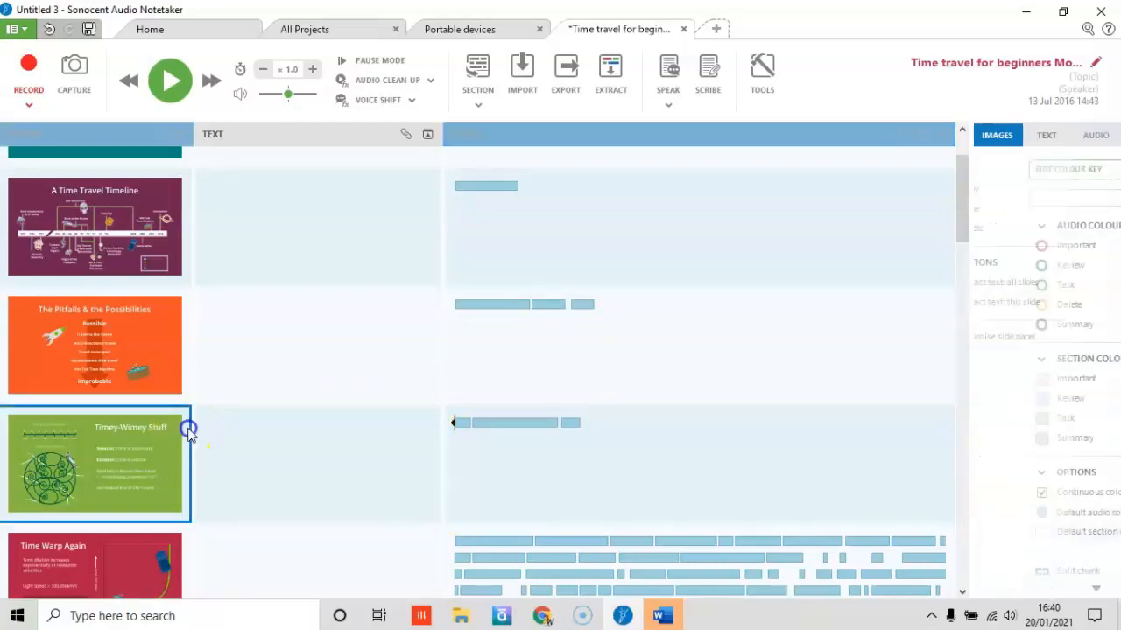
click(478, 77)
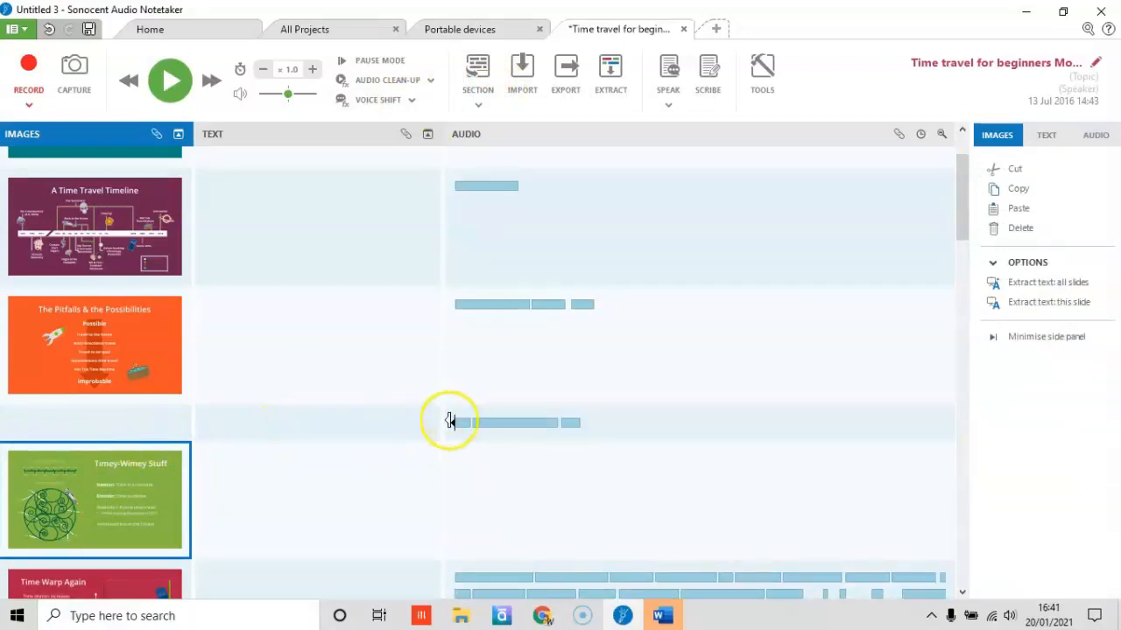
click(455, 423)
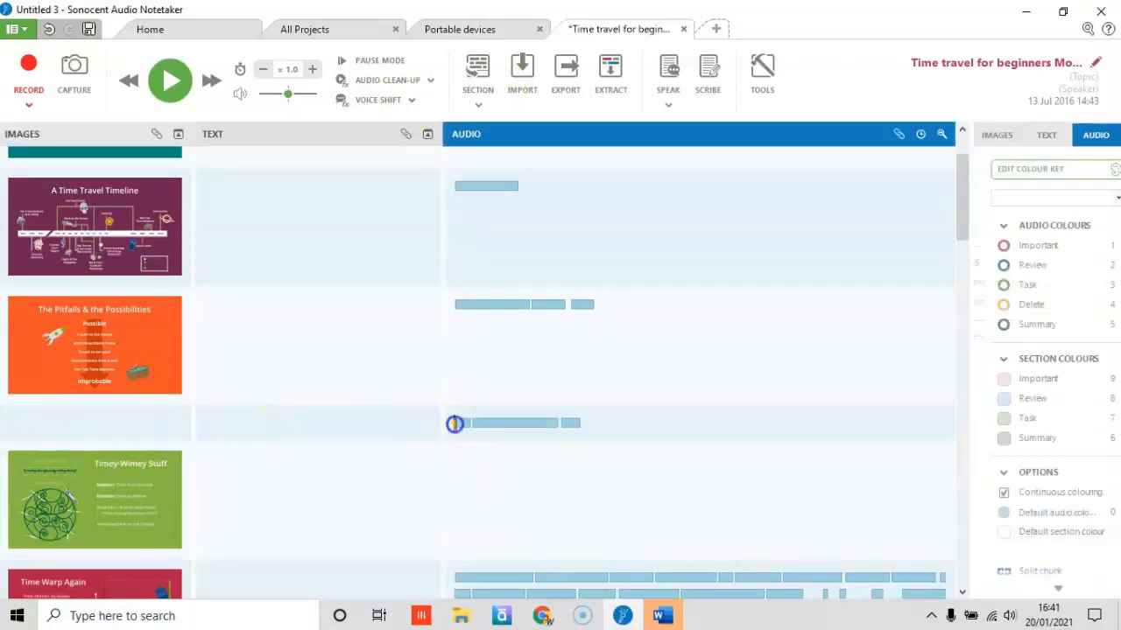
click(478, 104)
click(488, 161)
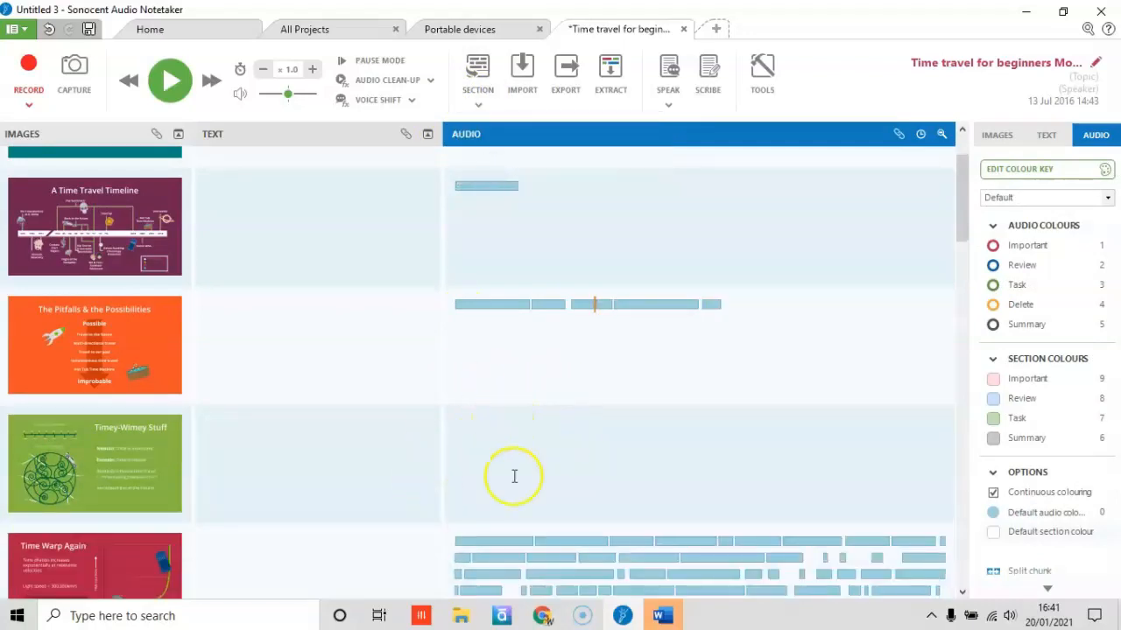
- Undo the last edit and move the opening audio chunks of Time Warp Again into the empty Timey-Wimey Stuff section
click(47, 30)
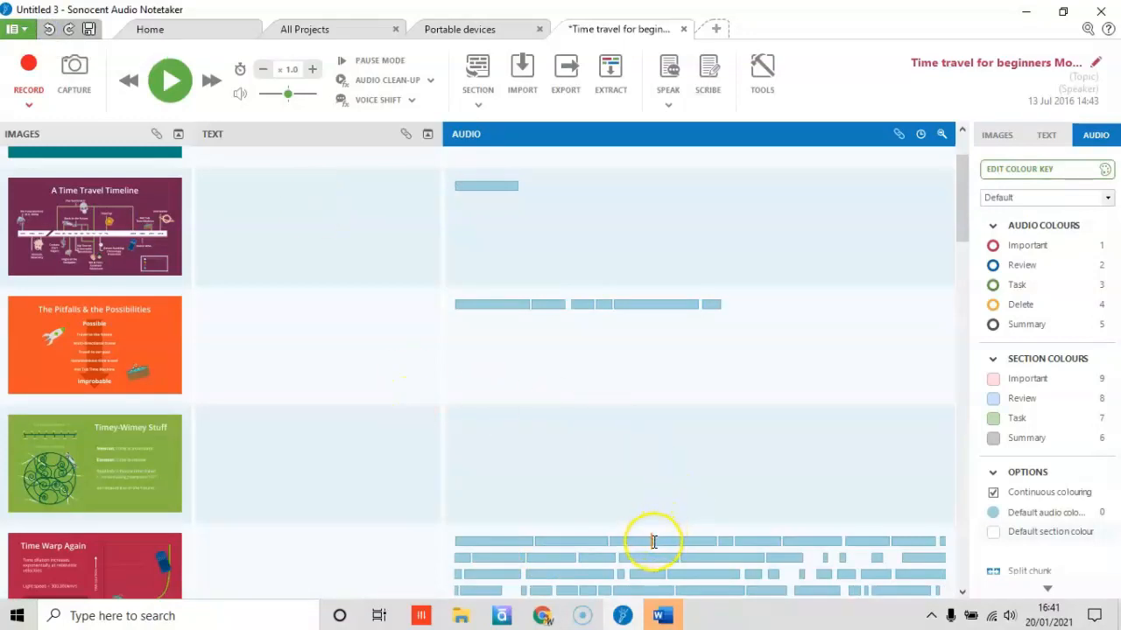
click(454, 544)
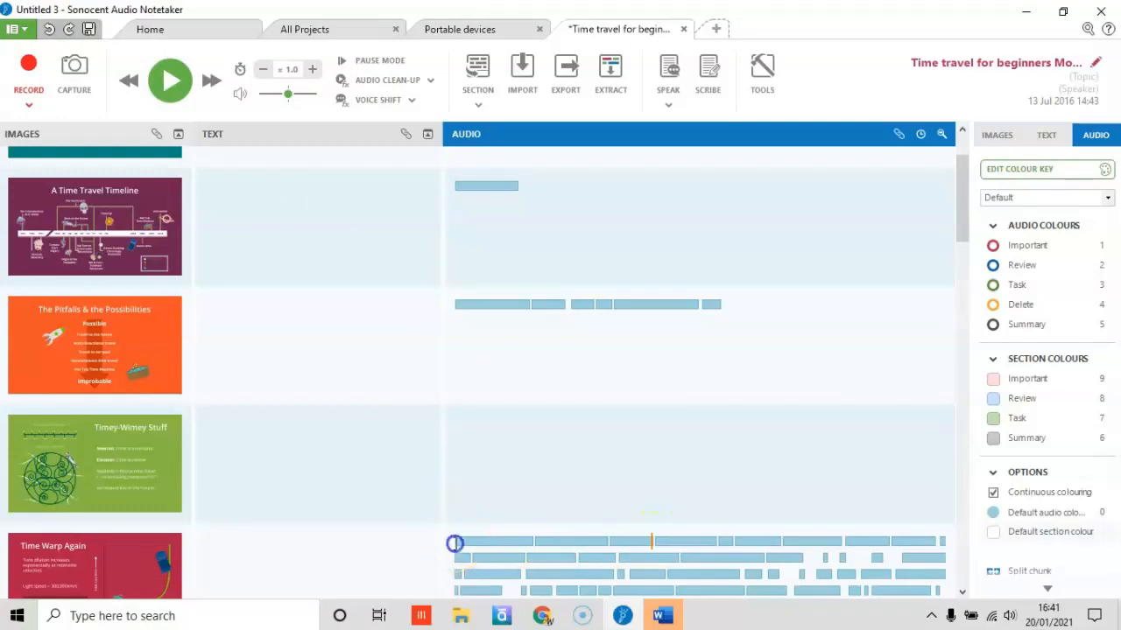
click(653, 540)
drag(653, 539, 480, 435)
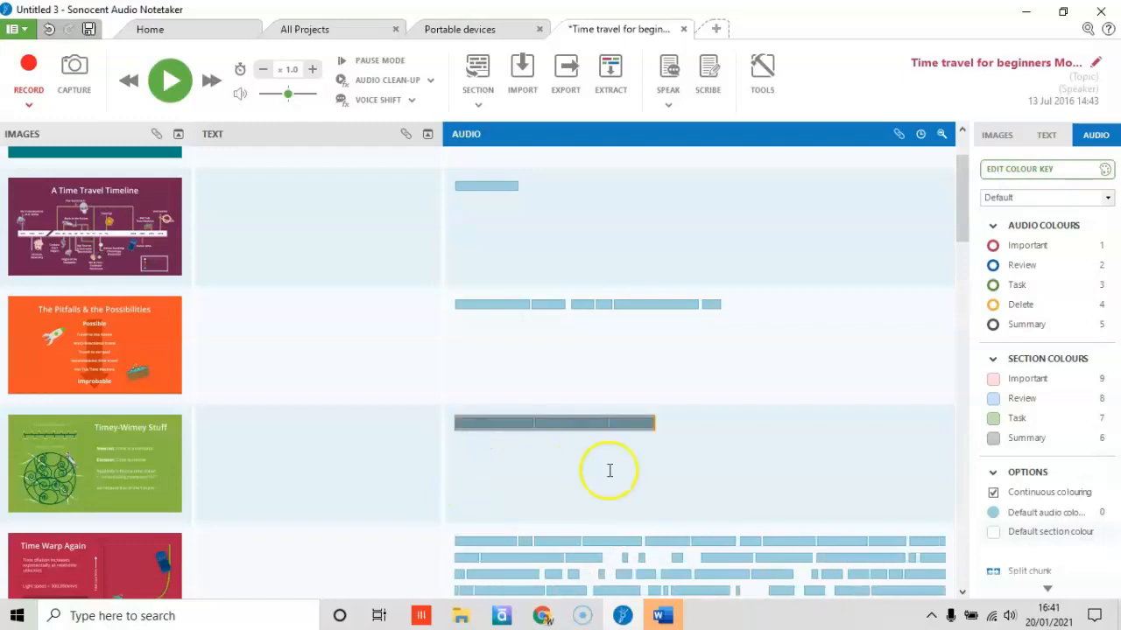
click(641, 543)
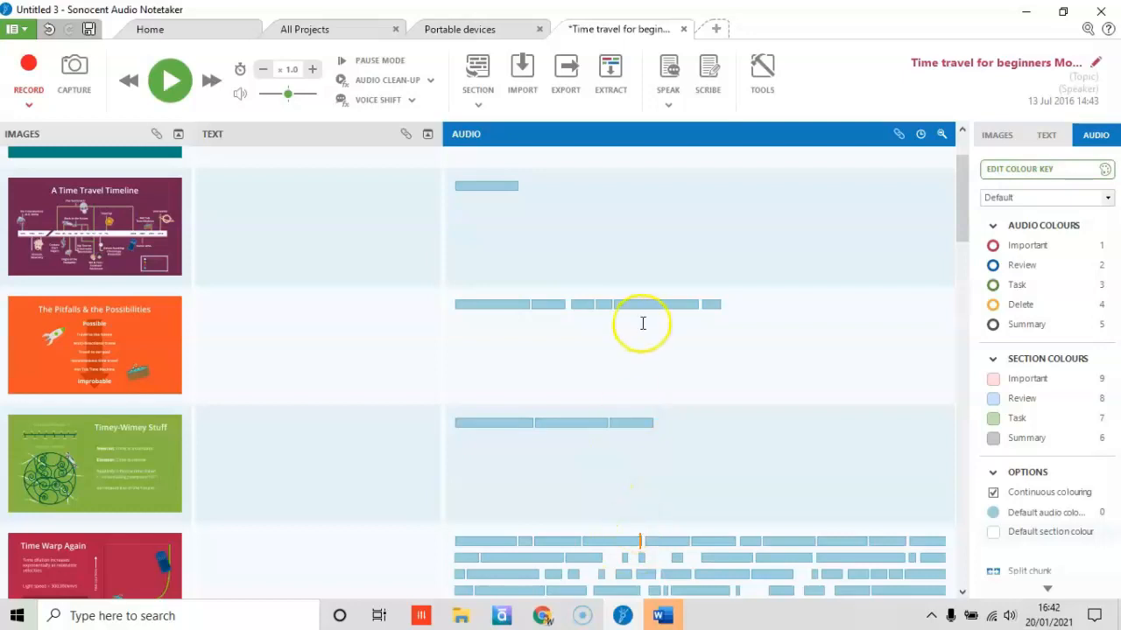
click(611, 303)
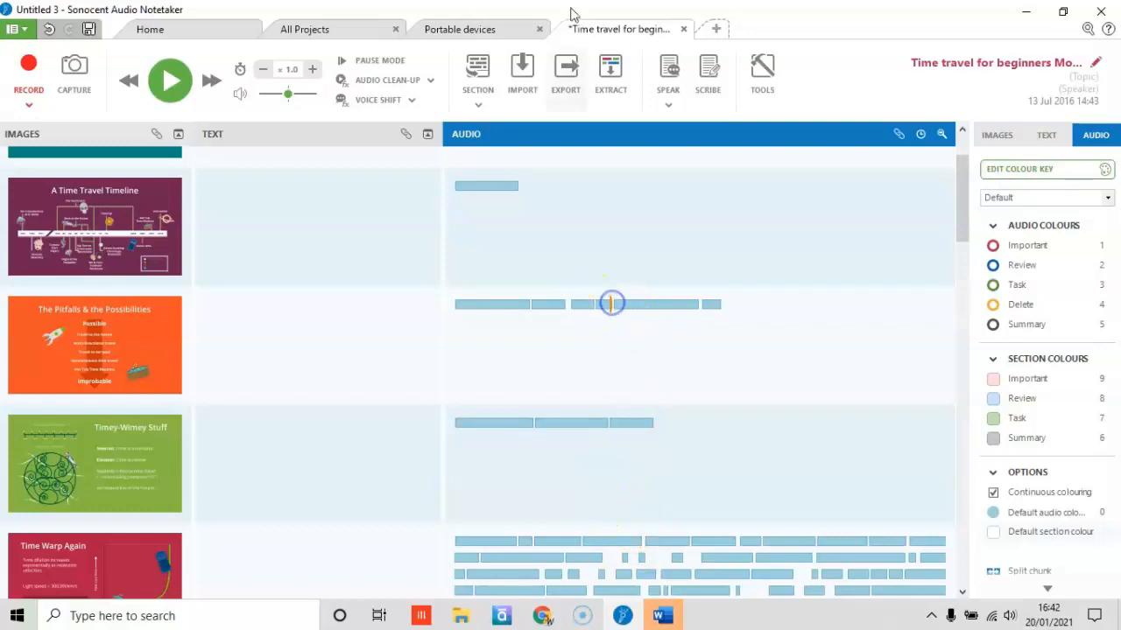
- Insert a section below The Pitfalls & the Possibilities and push that slide's audio from the playback cursor's chunk onward into it
click(478, 104)
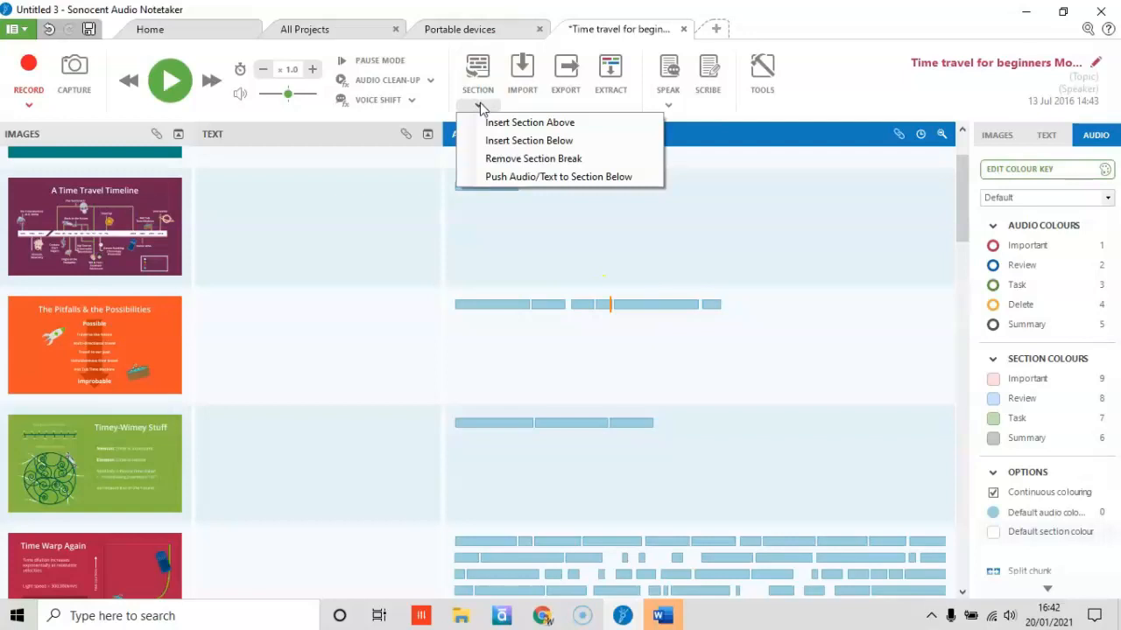
click(509, 127)
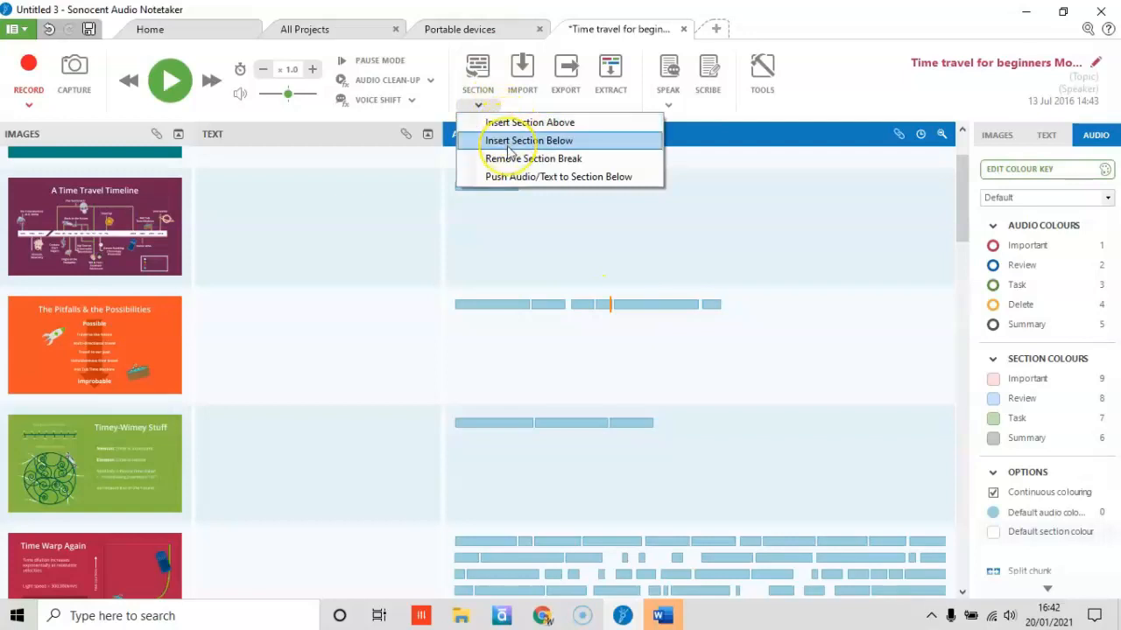
click(509, 147)
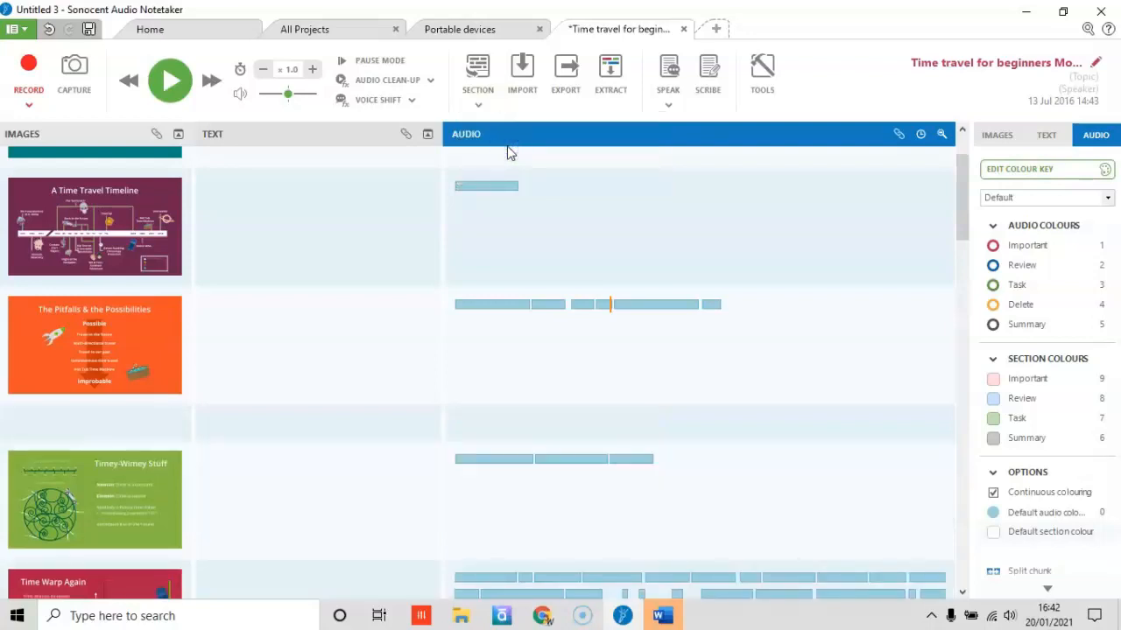
click(480, 73)
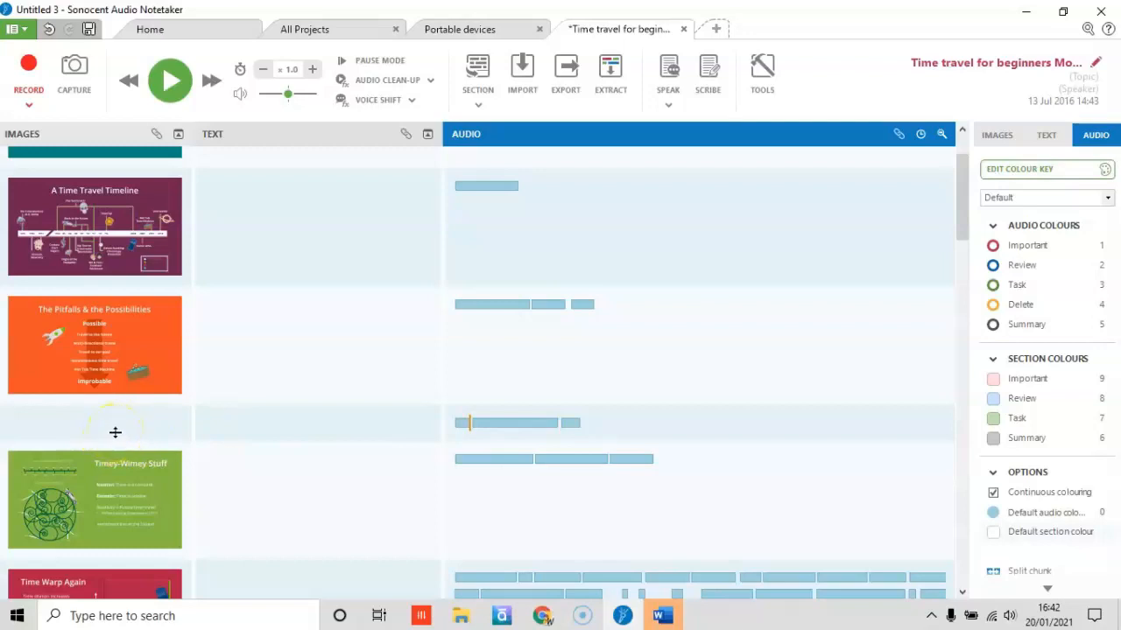
- Move the Time Warp Again slide image into the new section between The Pitfalls & the Possibilities and Timey-Wimey Stuff
scroll(116, 433, down, 1)
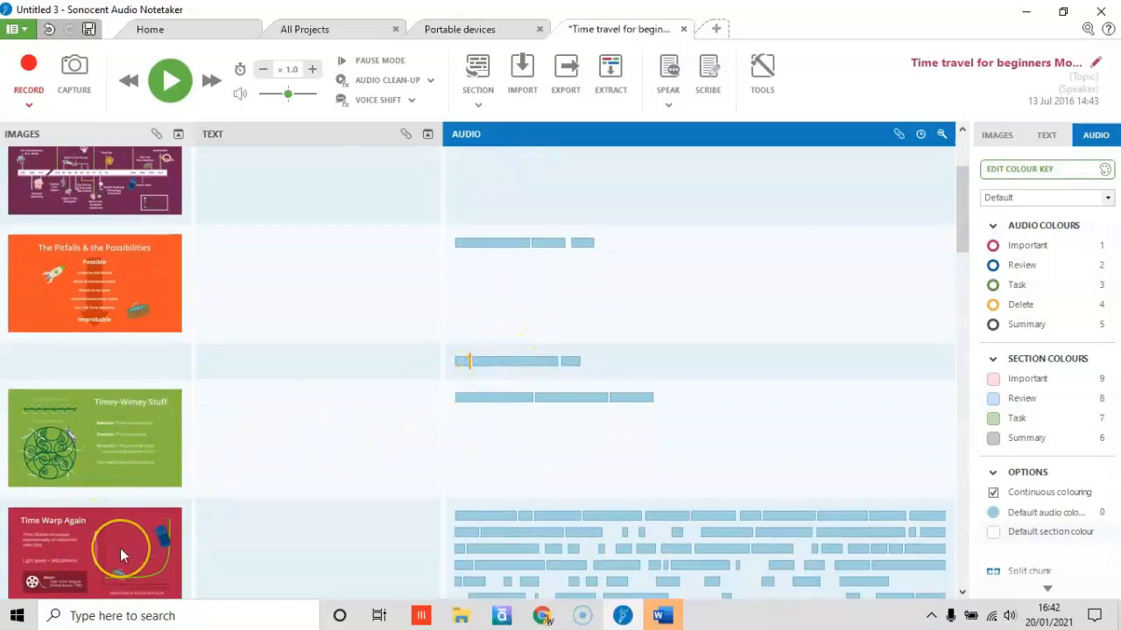
click(120, 548)
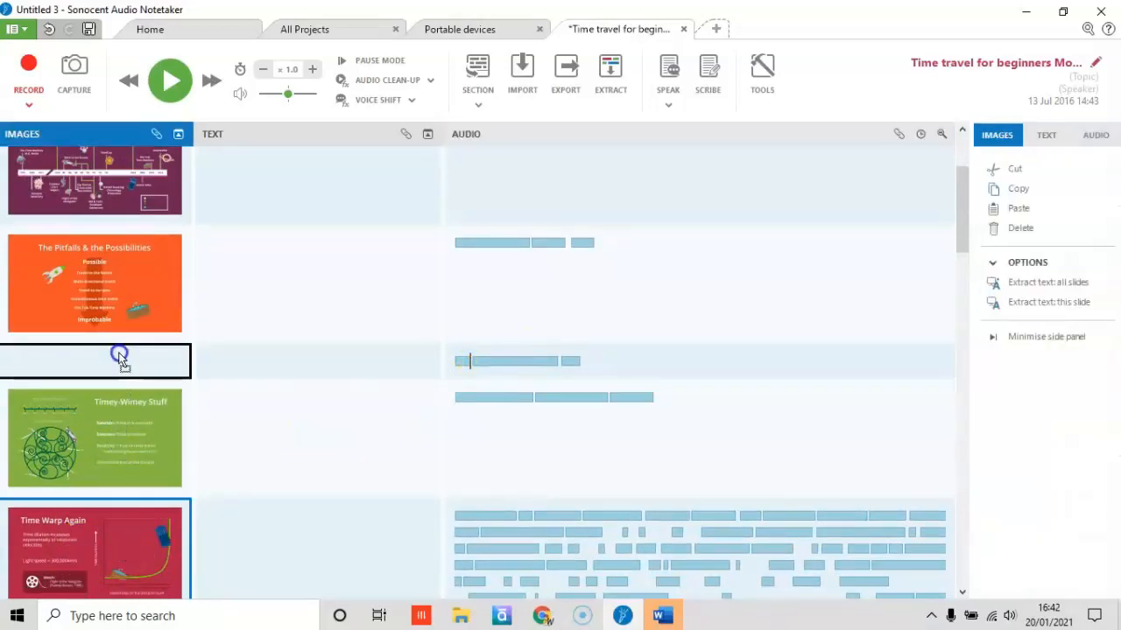
drag(120, 359, 120, 361)
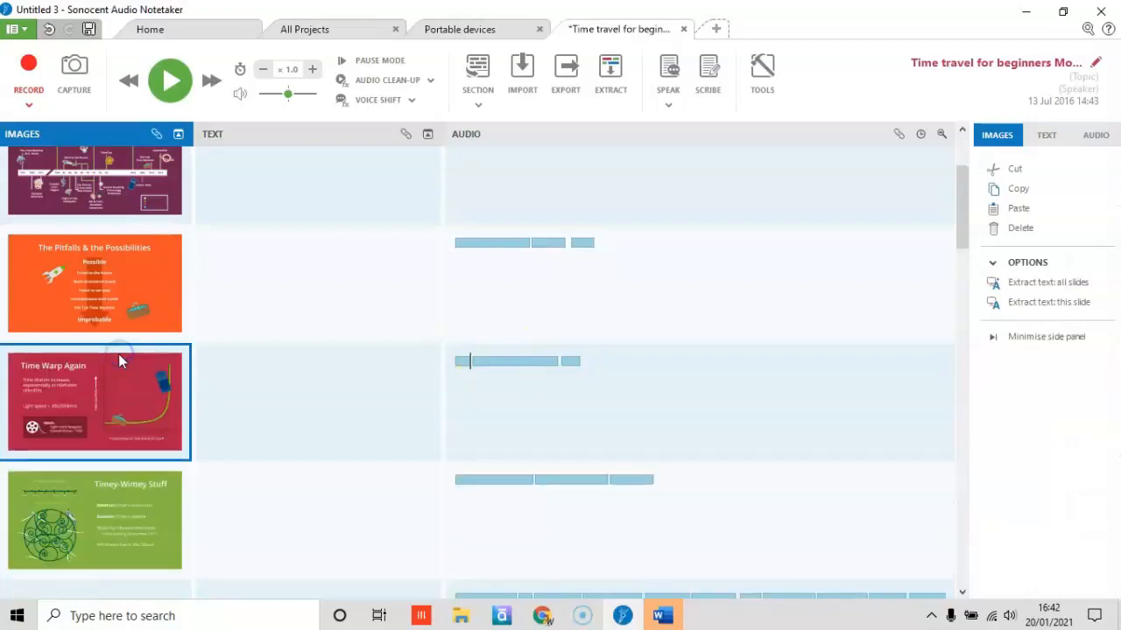
- Review the slide and audio alignment back to the first section, and show the available commands for inserting and removing sections
scroll(514, 416, down, 1)
scroll(514, 416, up, 5)
click(513, 417)
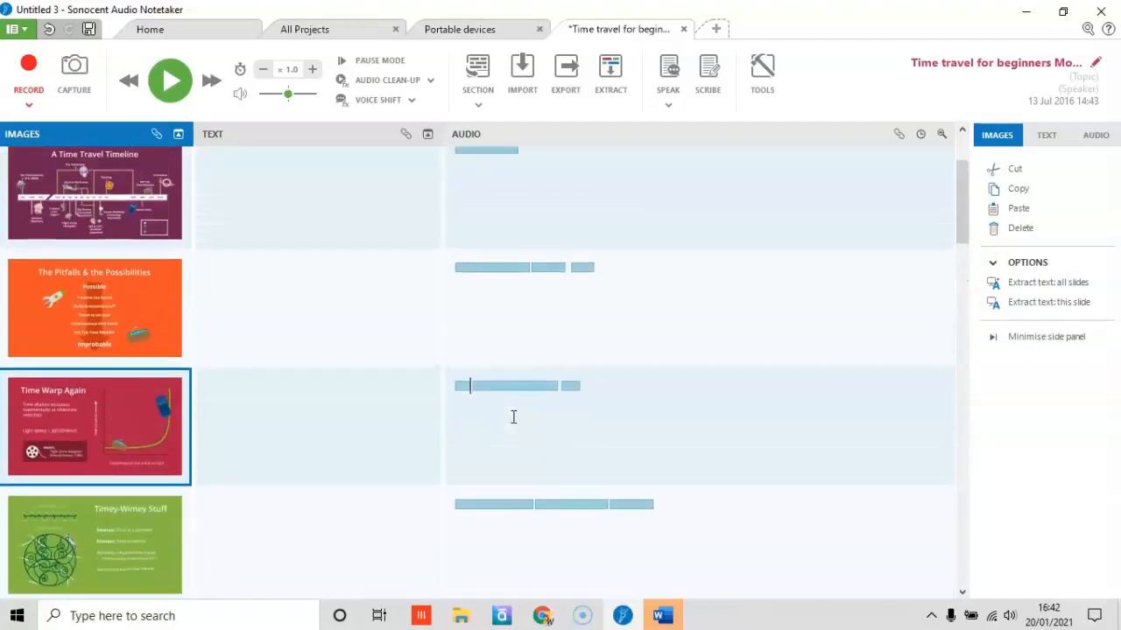
scroll(513, 417, up, 3)
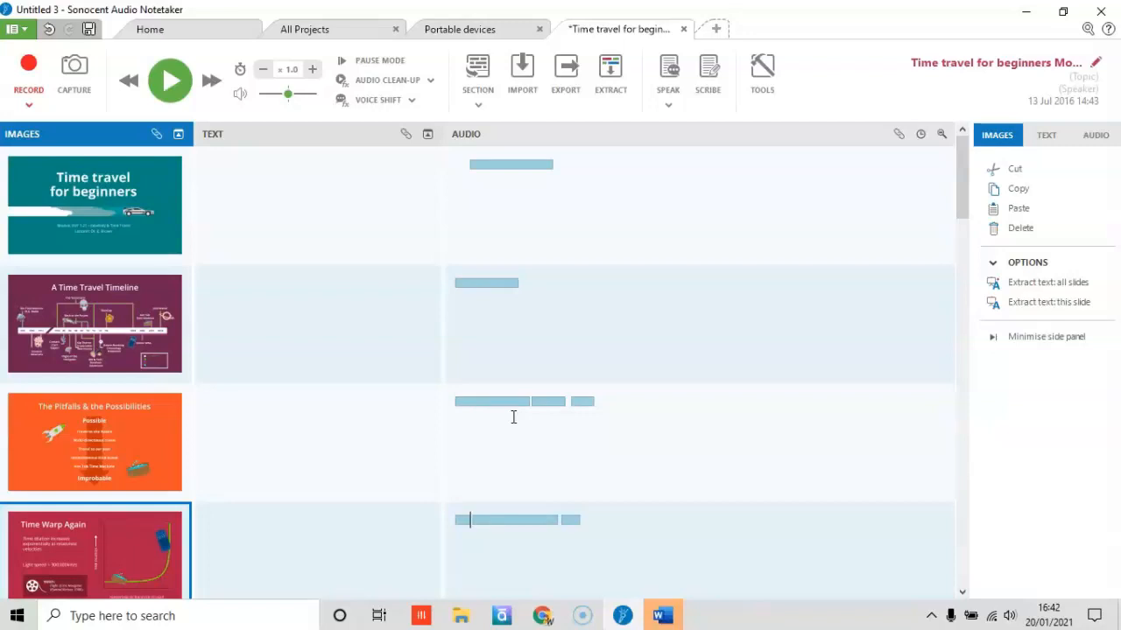
click(478, 105)
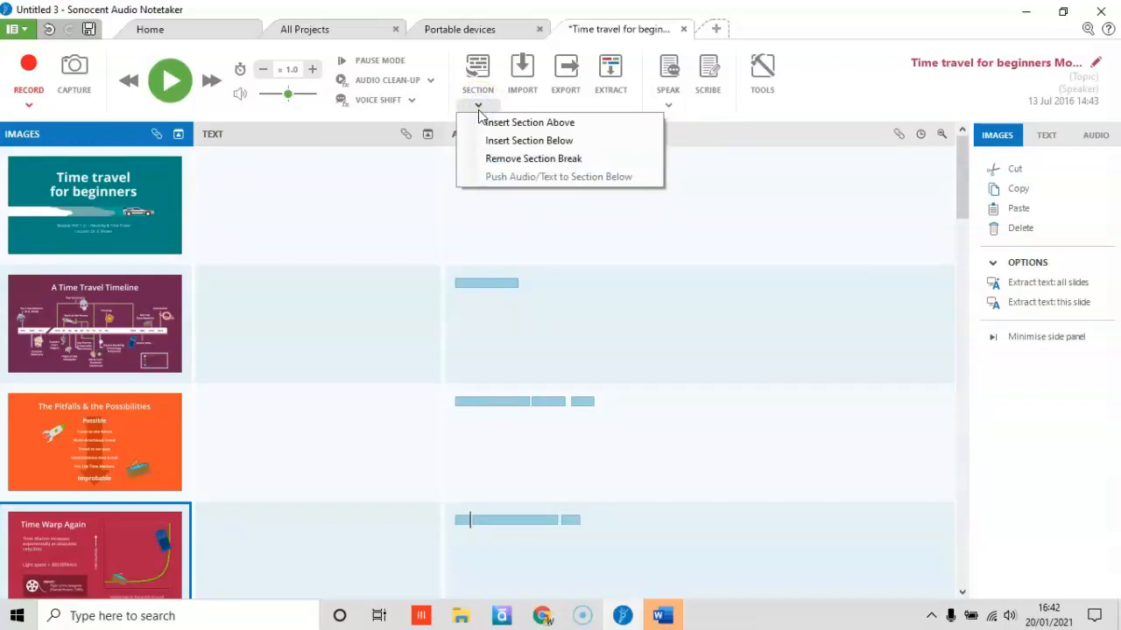